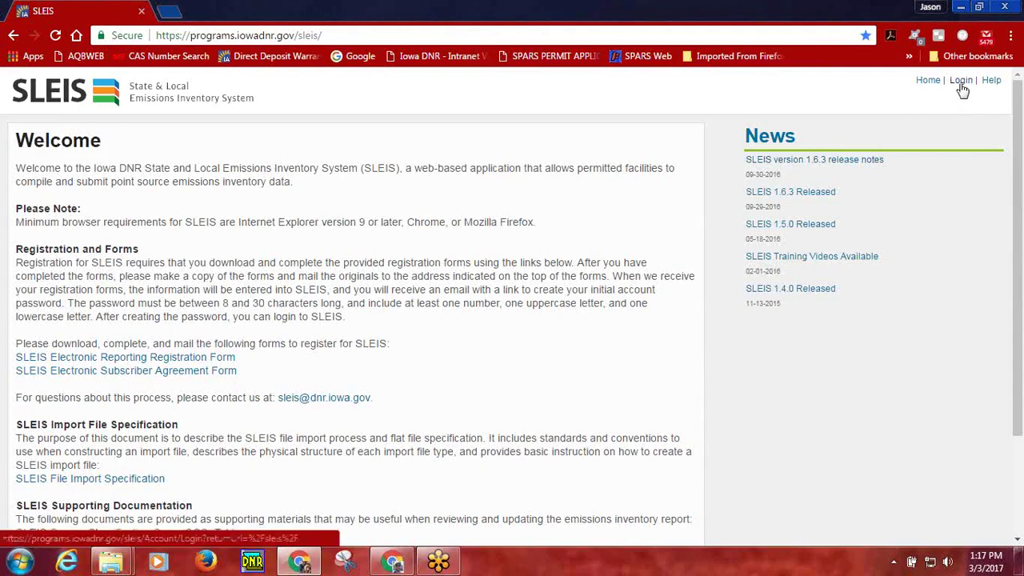
Step: Log in to SLEIS with the prefilled credentials and open the SLEIS Training Facility from the facilities list
click(961, 84)
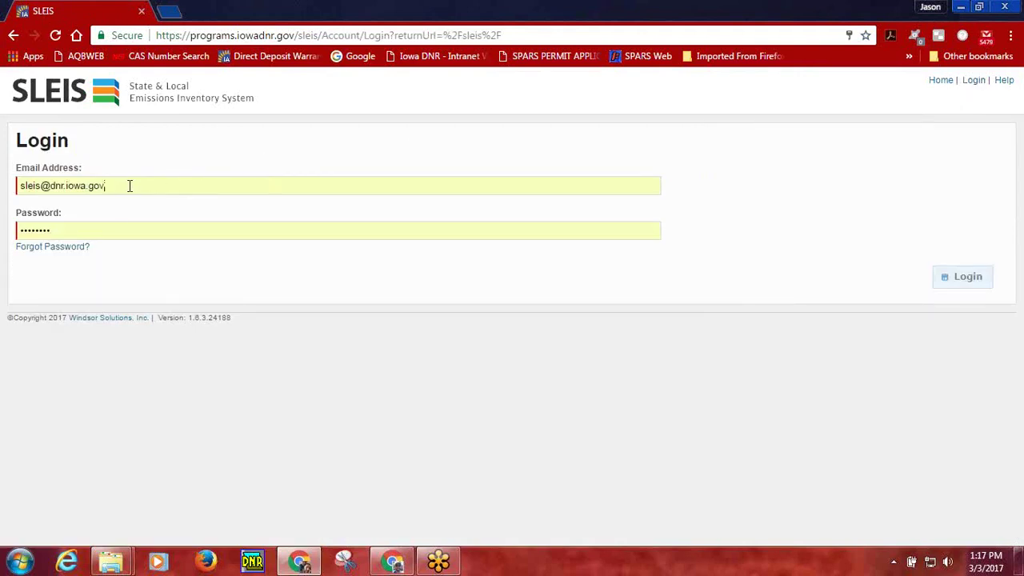
click(953, 285)
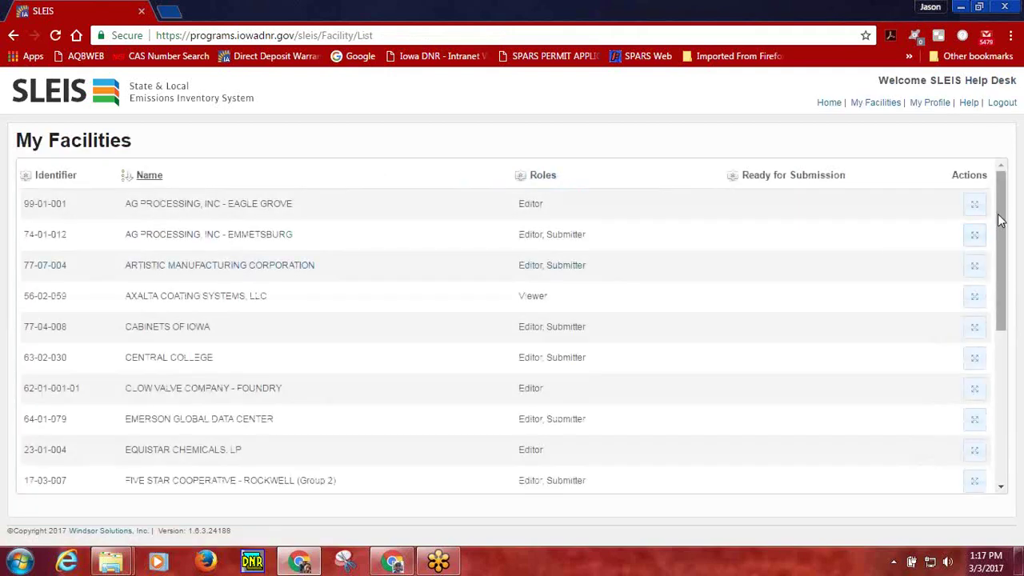
drag(998, 221, 988, 362)
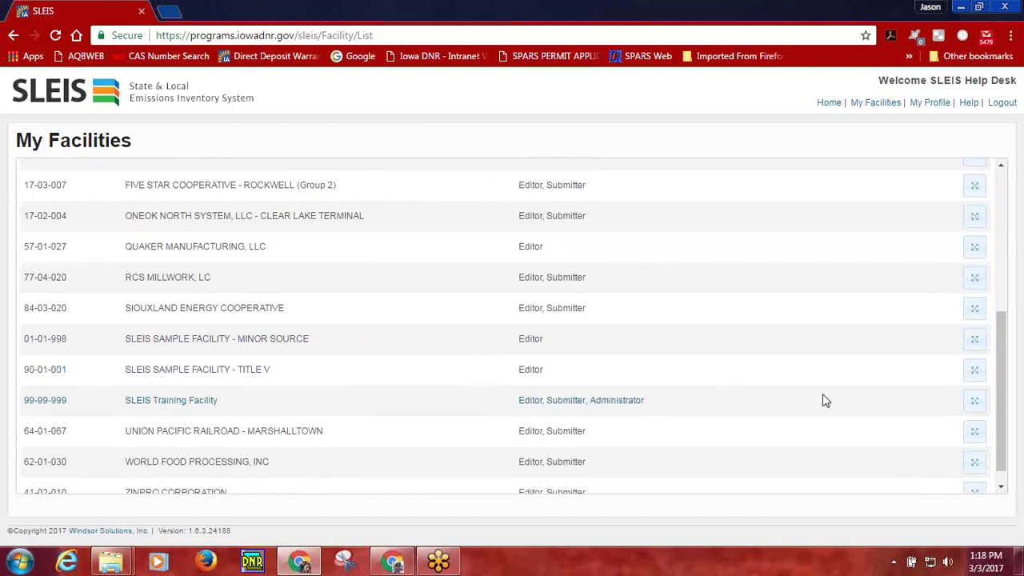
click(974, 404)
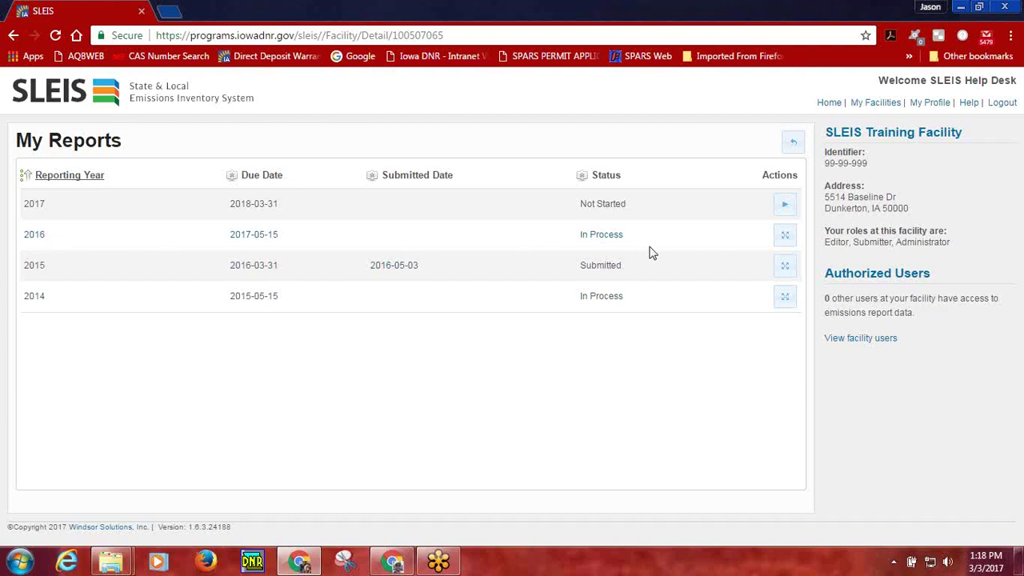
Step: Open the facility's 2016 emissions report and go to its control devices list
click(786, 239)
click(786, 240)
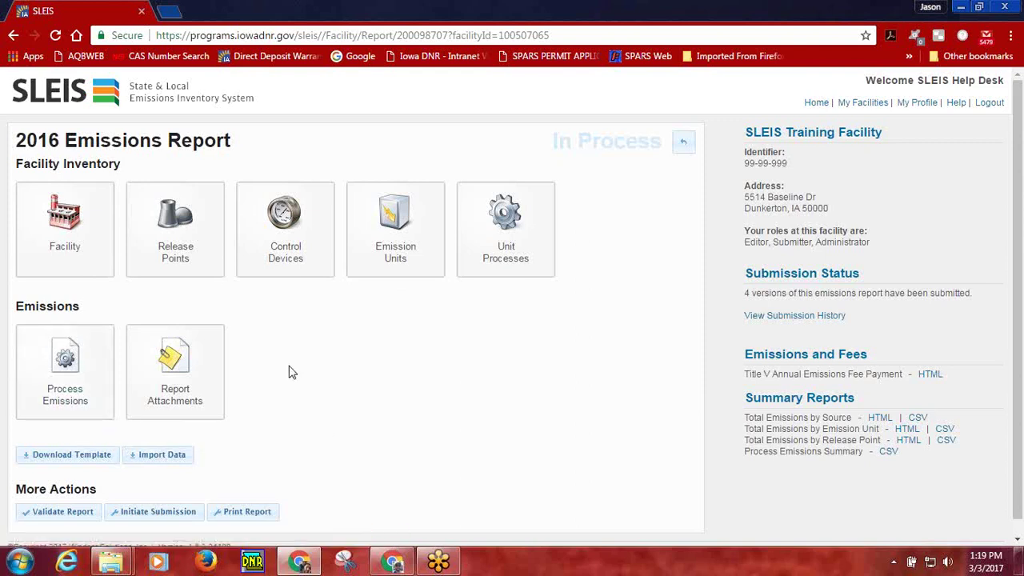
click(288, 245)
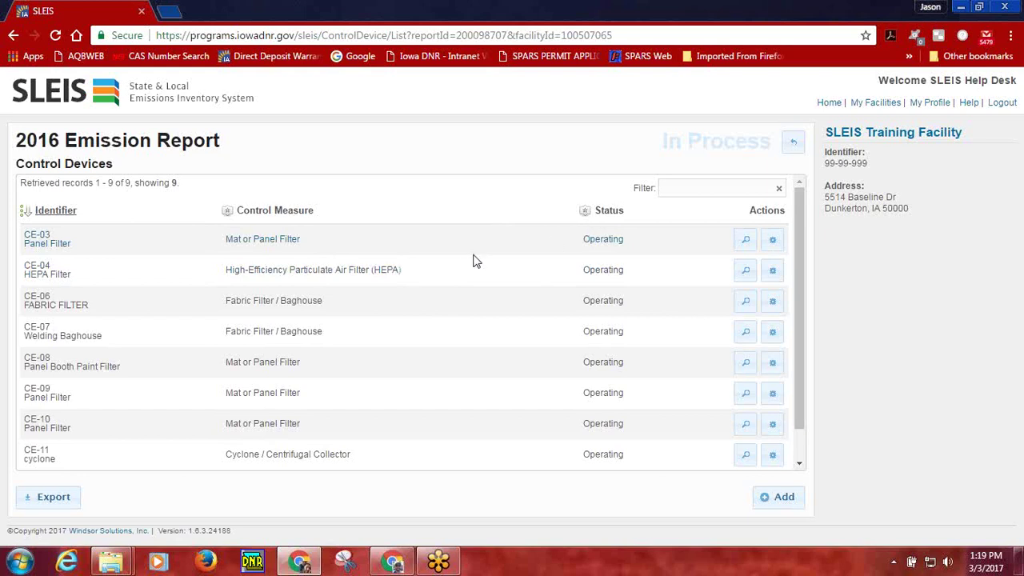
Step: Sort the control devices by identifier in descending and ascending order, and filter the list by "filter"
click(63, 215)
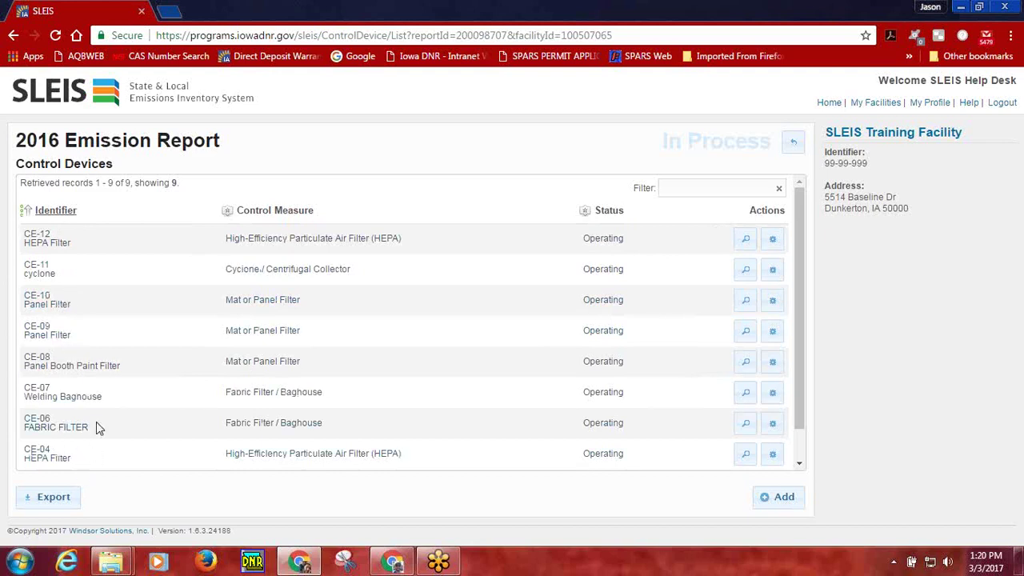
click(71, 213)
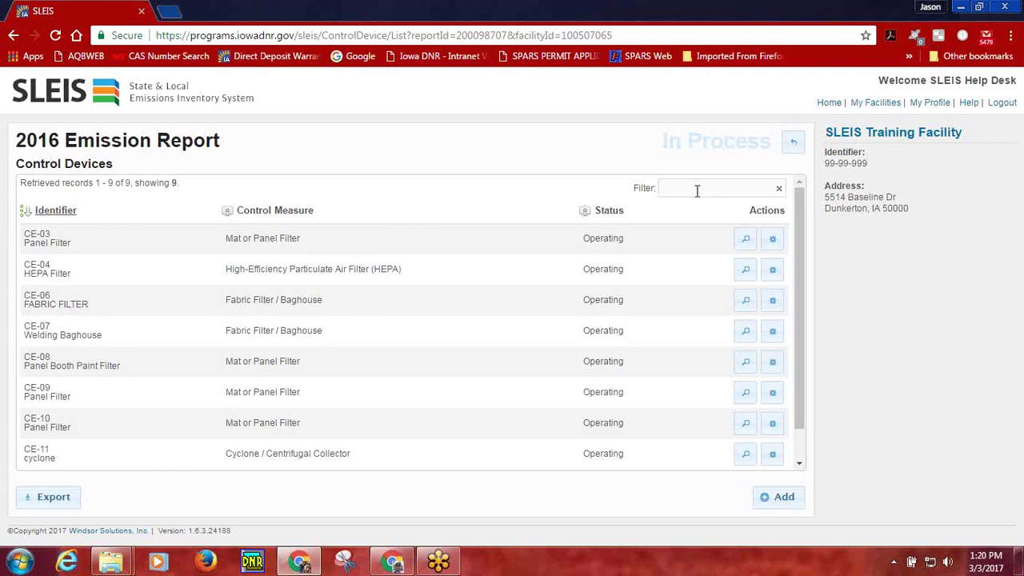
text(filter)
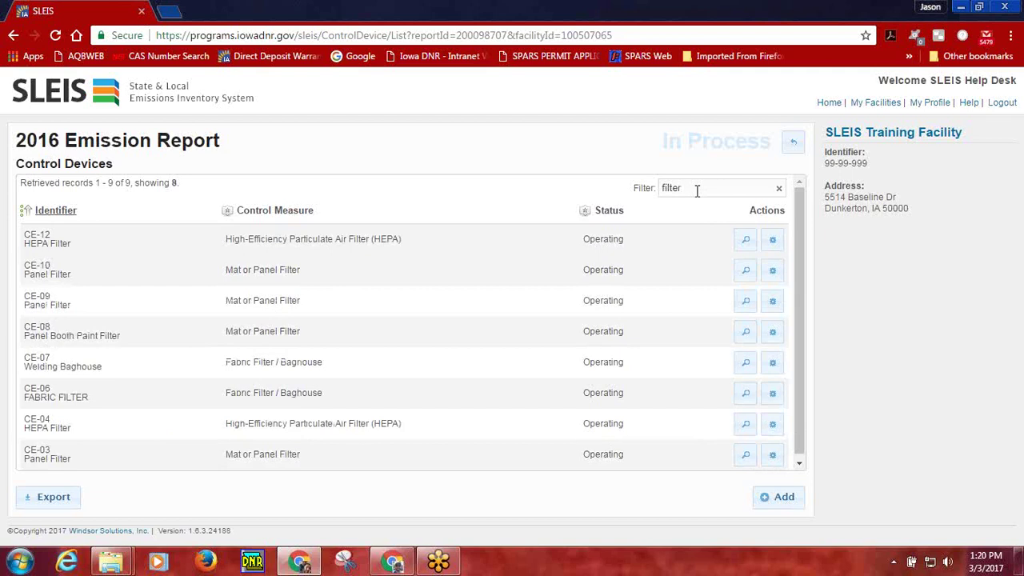
Step: Filter the control devices list by "cyclone" instead, and clear the filter to show all records again
key(BackSpace)
key(BackSpace)
key(BackSpace)
key(BackSpace)
key(BackSpace)
key(BackSpace)
text(cyclone)
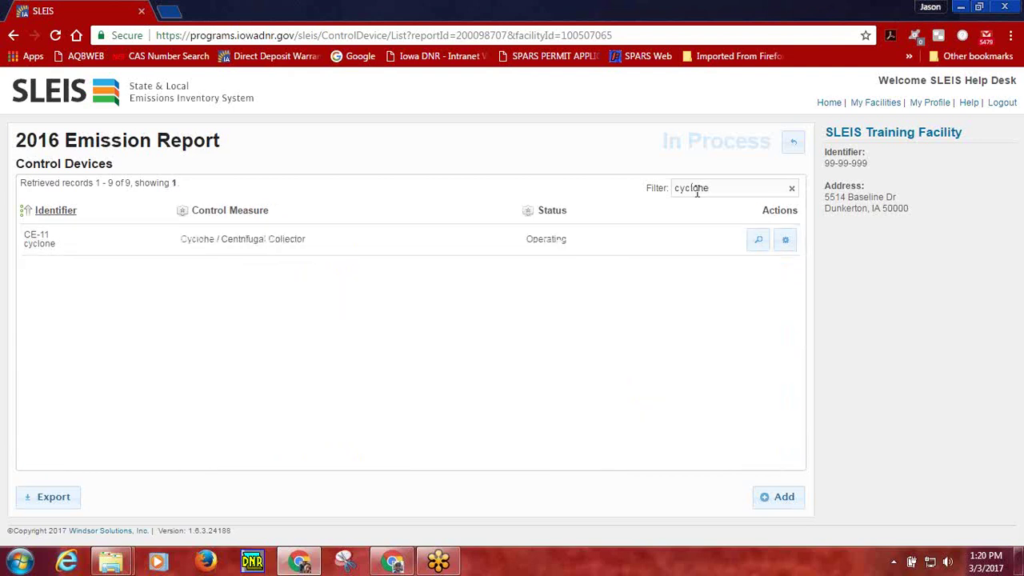
key(BackSpace)
key(BackSpace)
key(BackSpace)
key(BackSpace)
key(BackSpace)
key(BackSpace)
key(BackSpace)
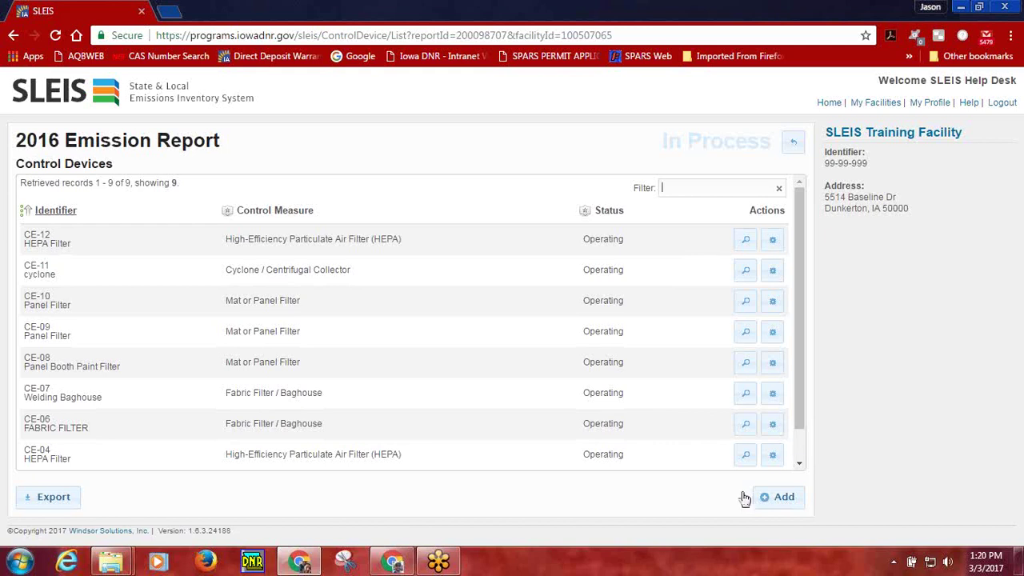
Step: Add a new control device with identifier CE-999 and description Cyclone, keeping the status OP - Operating
click(782, 500)
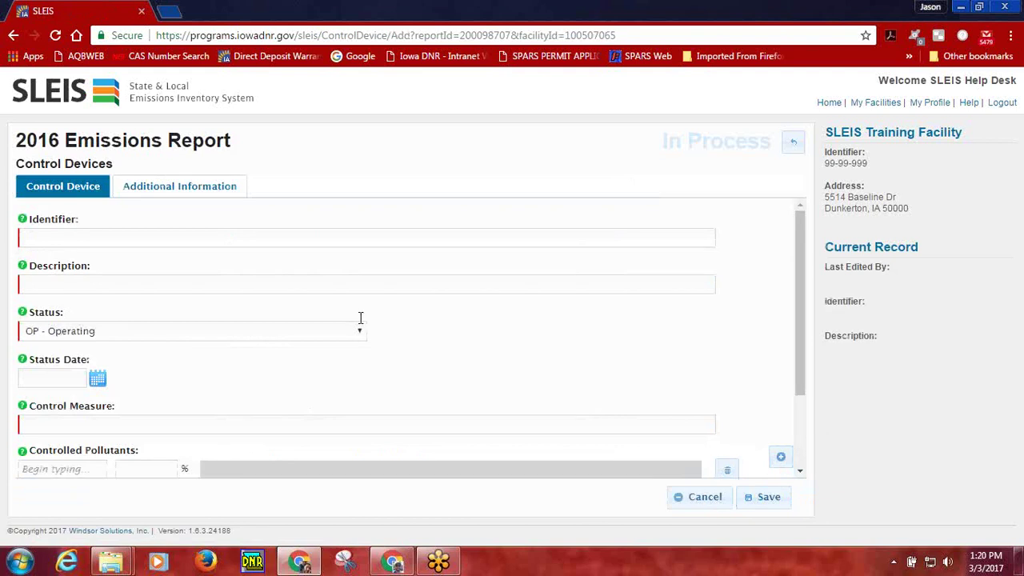
click(64, 237)
text(CE)
text(-999)
text(Cyclone)
click(140, 336)
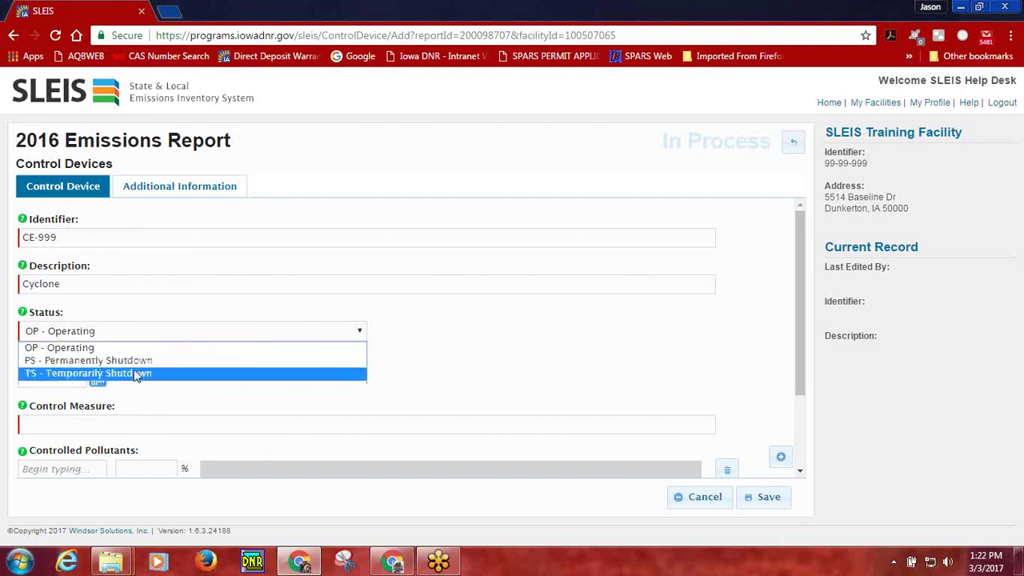
click(387, 337)
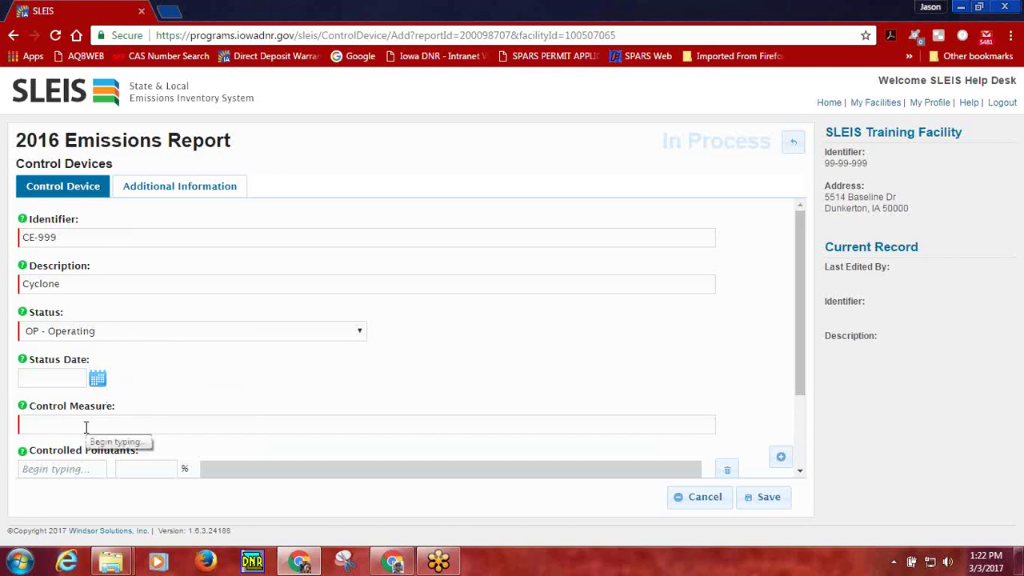
Step: Set the new device's control measure to 75 - Cyclone / Centrifugal Collector and save the record
scroll(87, 425, down, 2)
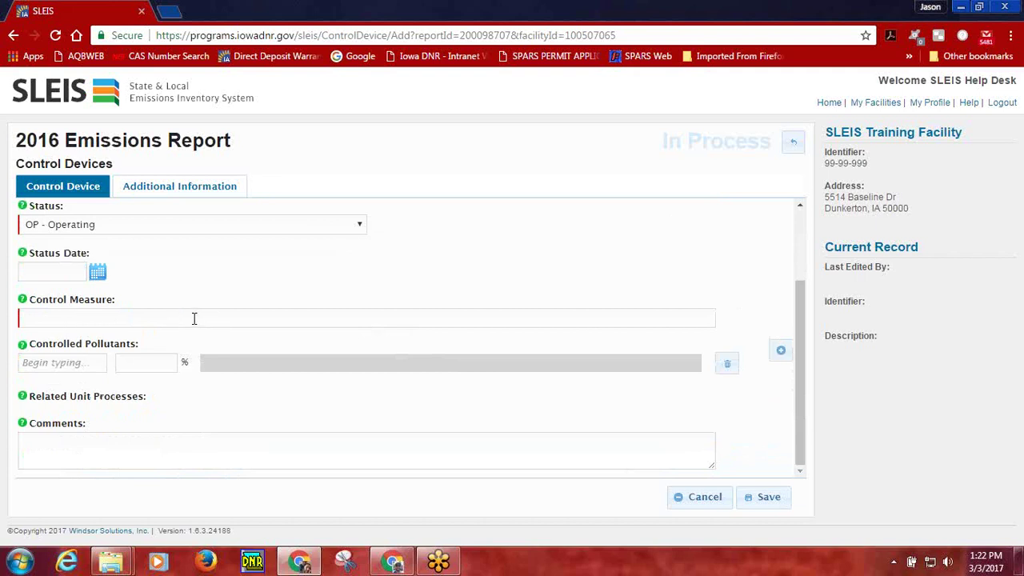
click(87, 318)
text(cyc)
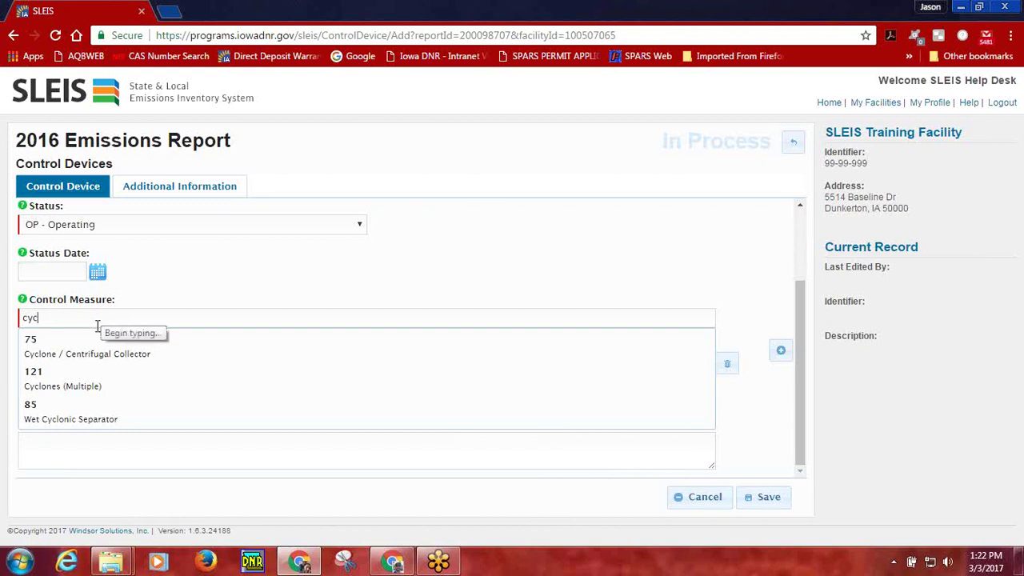
click(101, 352)
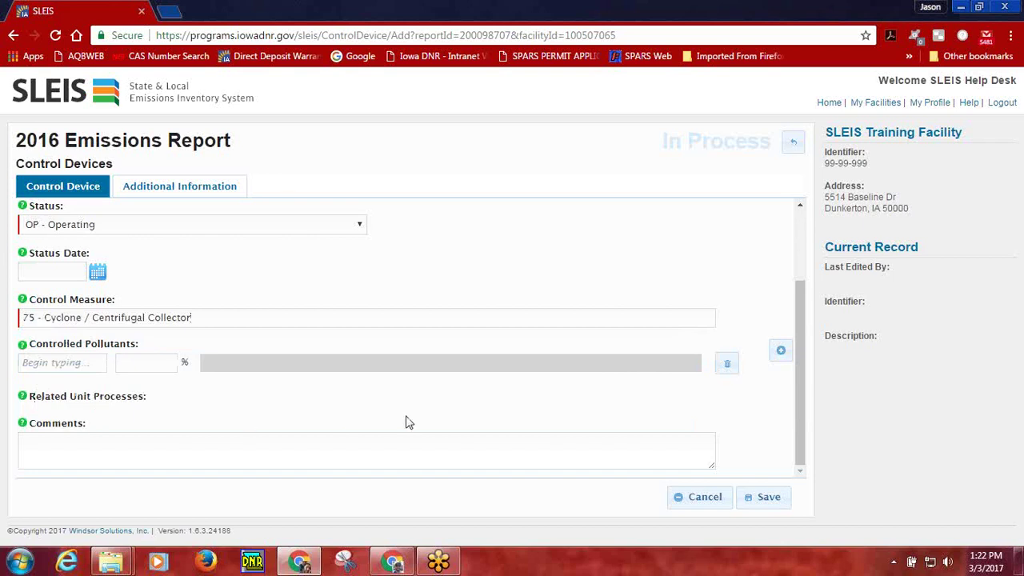
click(768, 500)
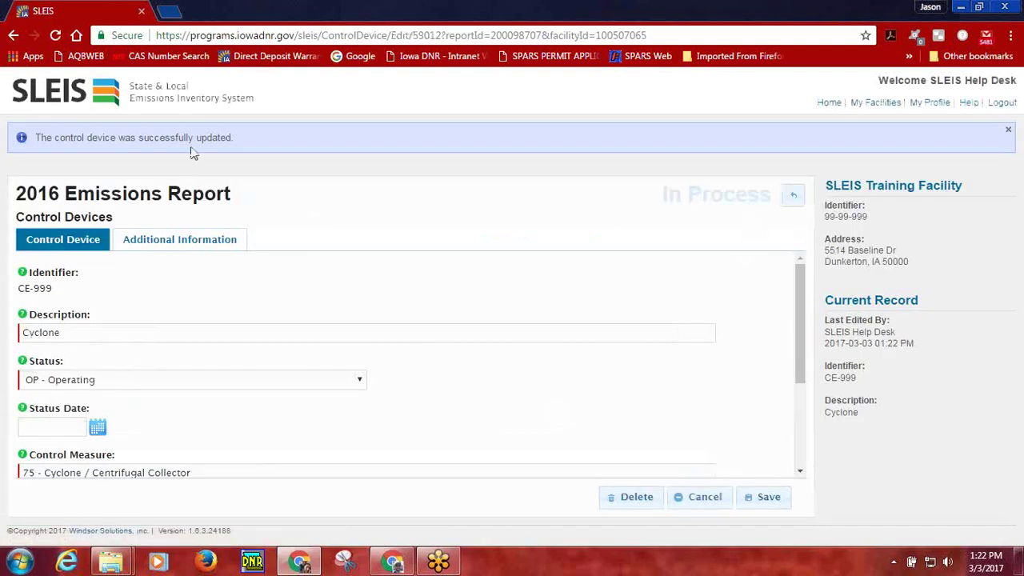
Step: Add PM-PRI as a controlled pollutant of CE-999 with a control efficiency of 90% and save the record
scroll(334, 266, down, 3)
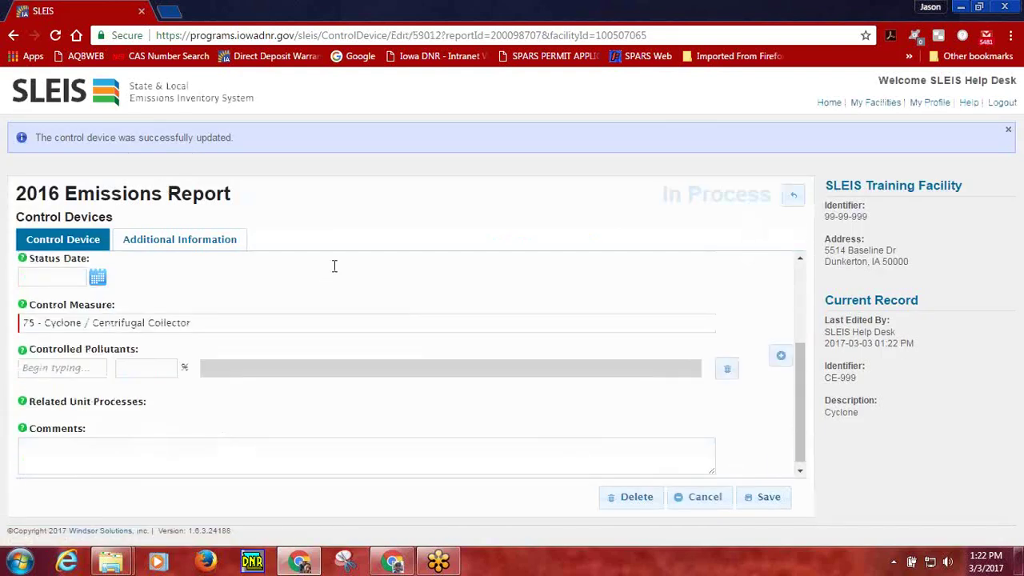
click(72, 368)
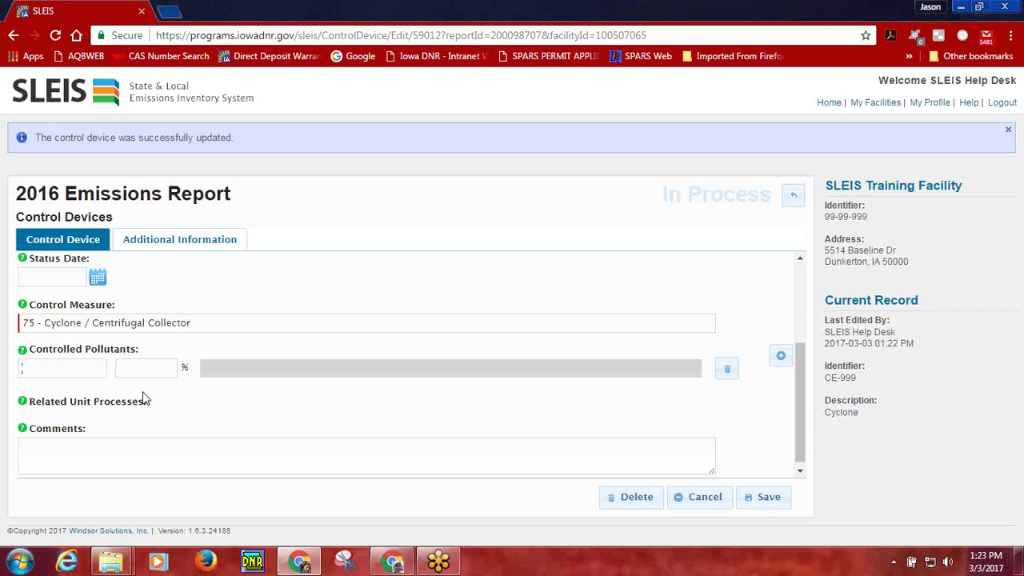
text(pm)
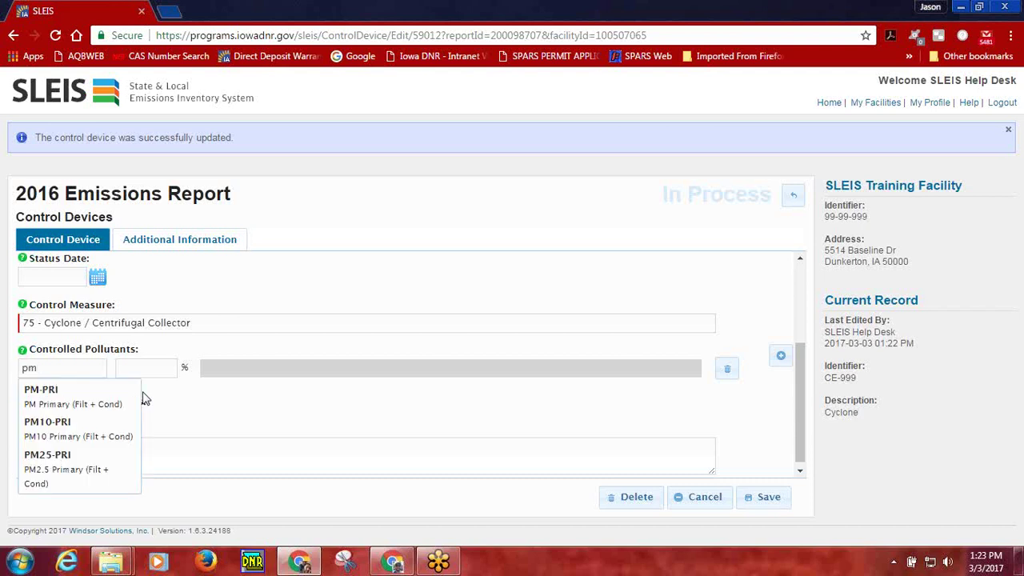
click(104, 399)
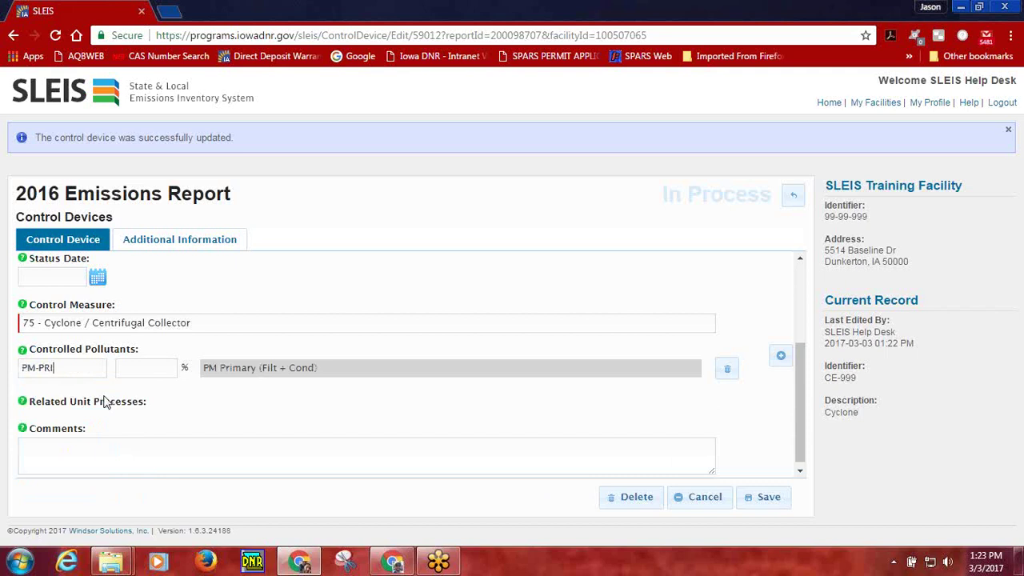
click(153, 370)
text(95)
key(BackSpace)
key(BackSpace)
text(90)
click(765, 506)
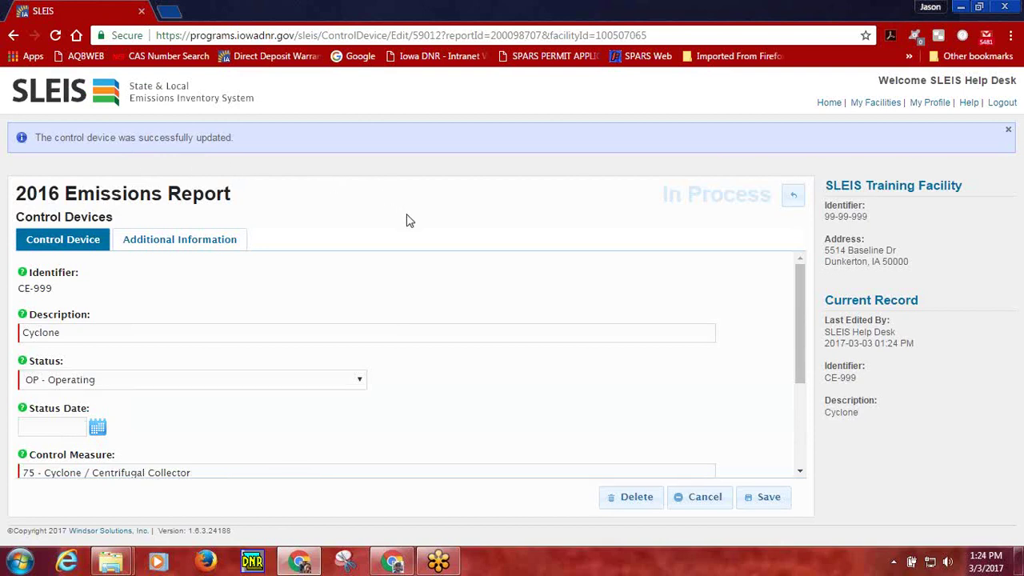
Step: Review the additional information fields of CE-999, from the installation date to the ceased operation date
click(197, 243)
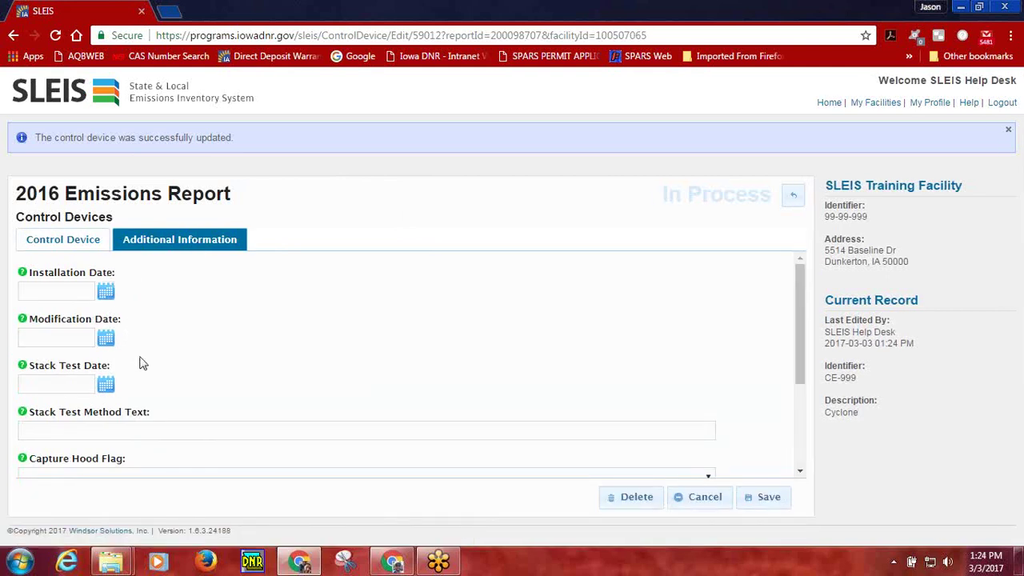
scroll(172, 359, down, 1)
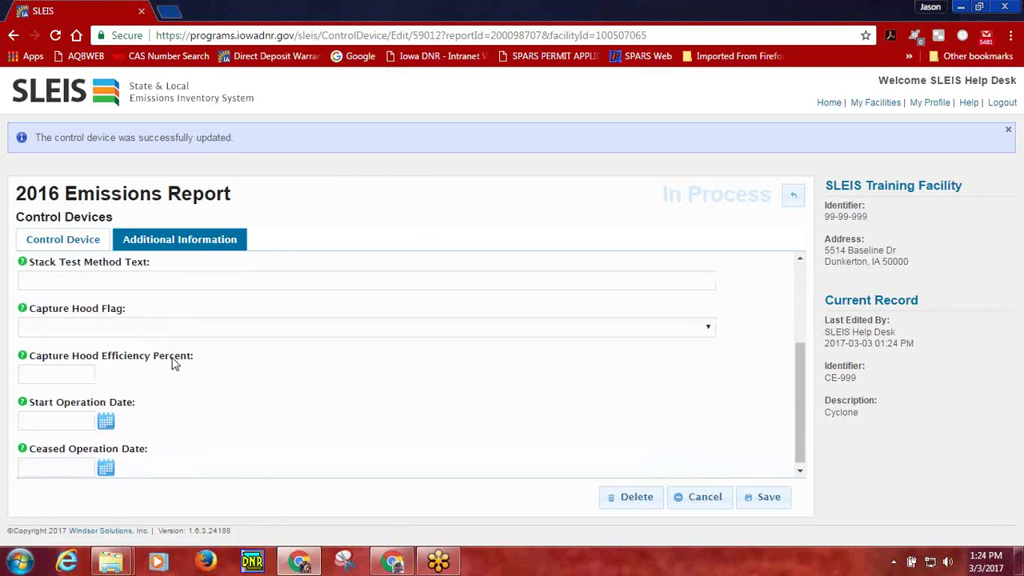
scroll(173, 363, down, 1)
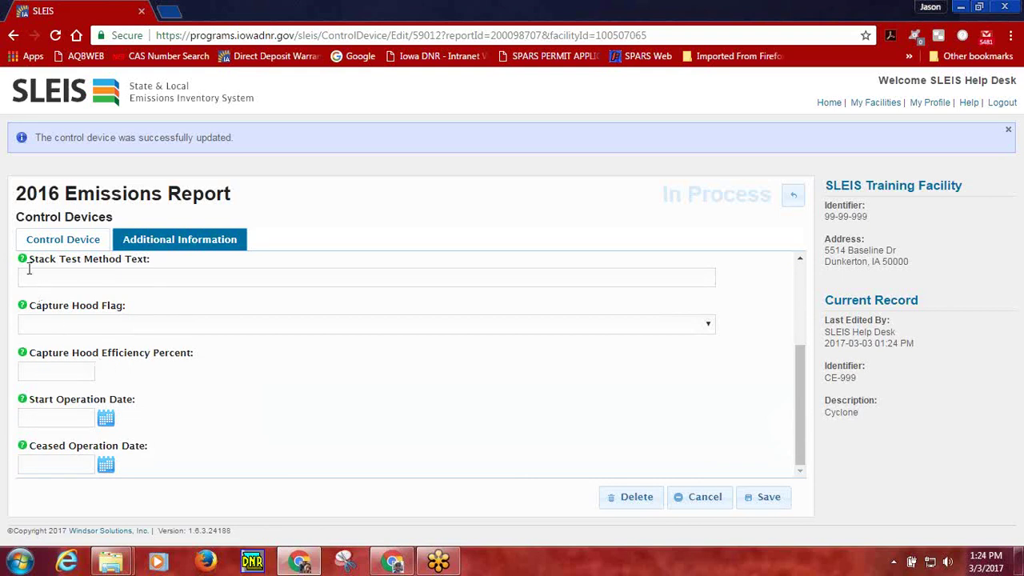
scroll(164, 329, up, 3)
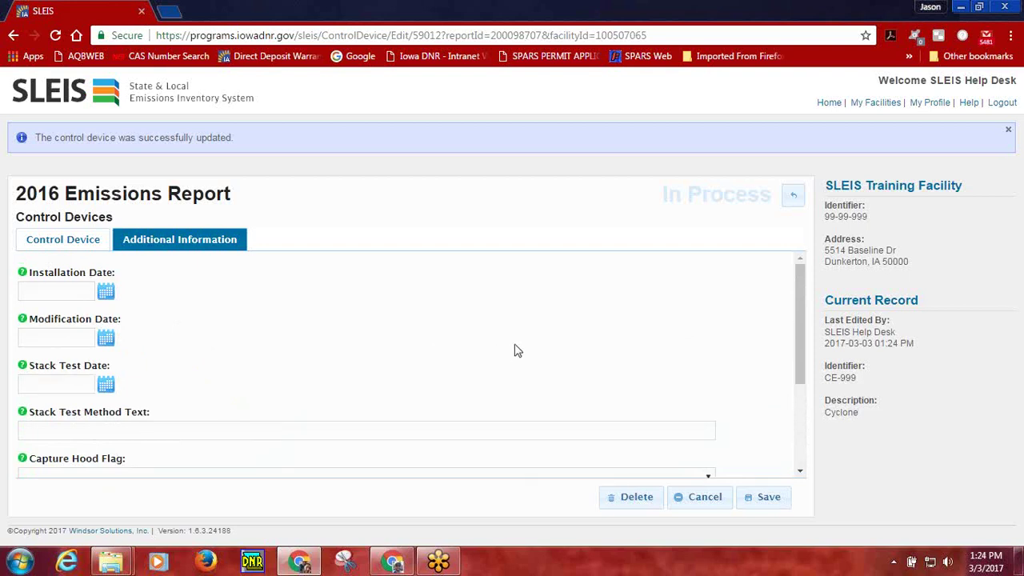
Step: Return to the control devices list, open the CE-10 panel filter record for editing, and go back to the list
click(793, 208)
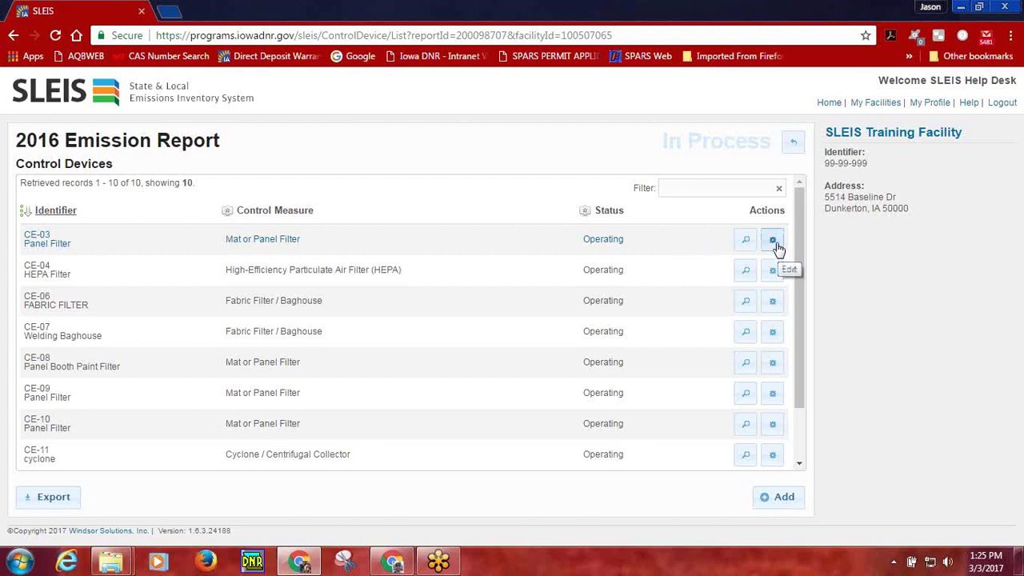
click(772, 425)
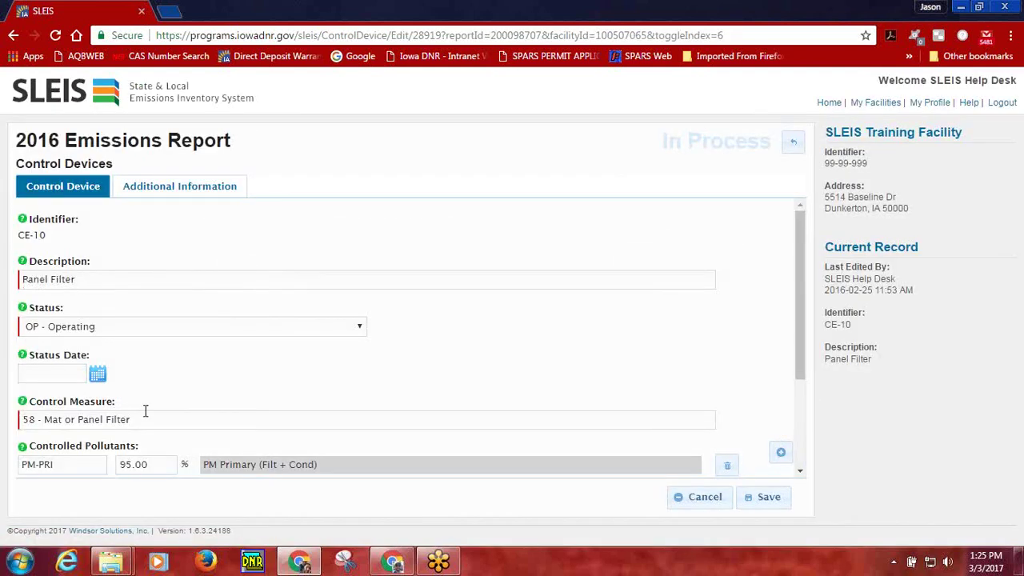
click(797, 151)
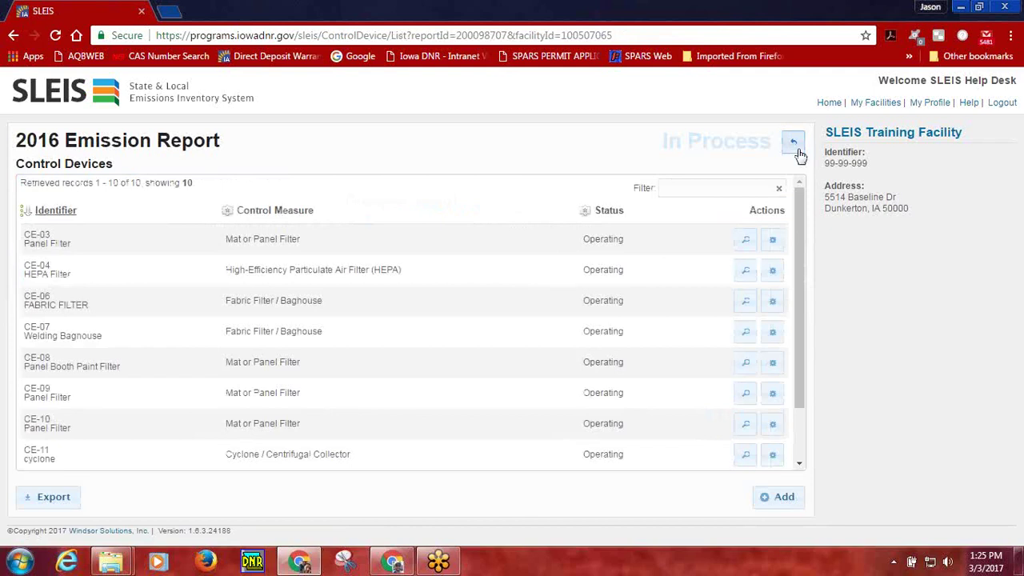